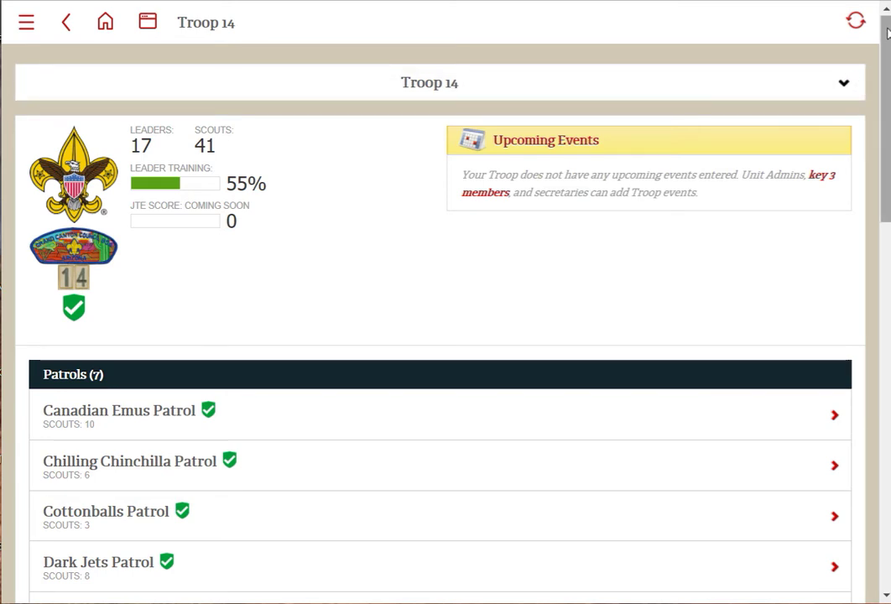
Step: Open the Draconic Bombs Patrol of Troop 14 and start reassigning Scouts to it
drag(887, 32, 886, 94)
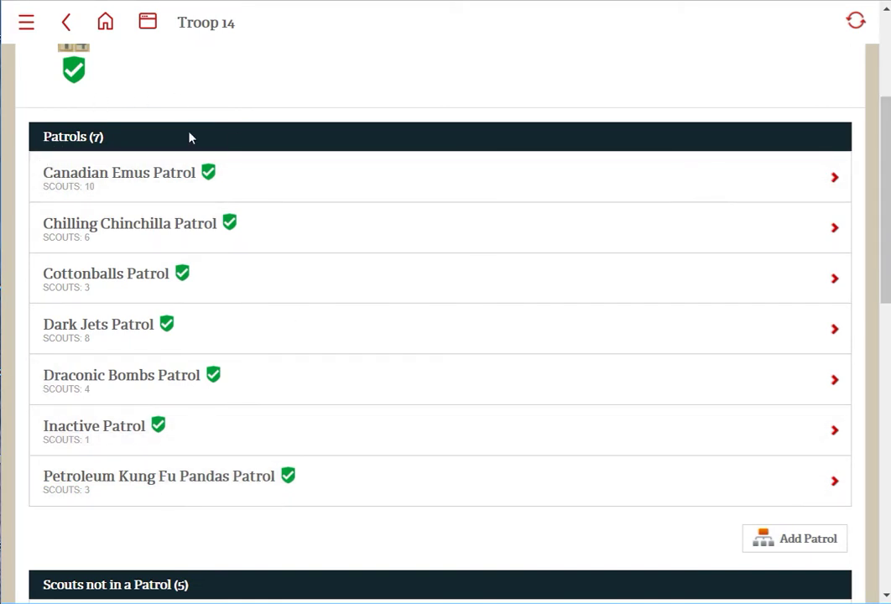
drag(887, 126, 885, 279)
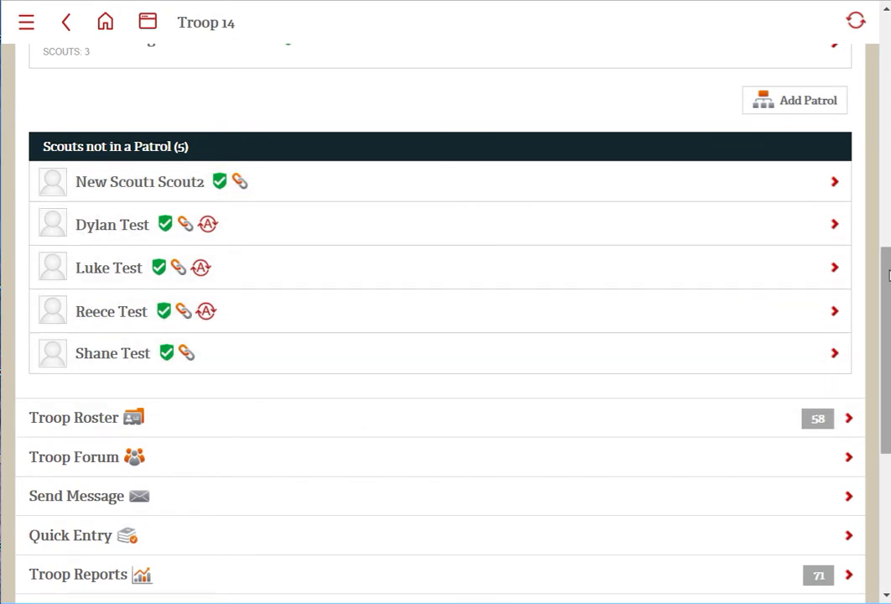
drag(887, 267, 888, 150)
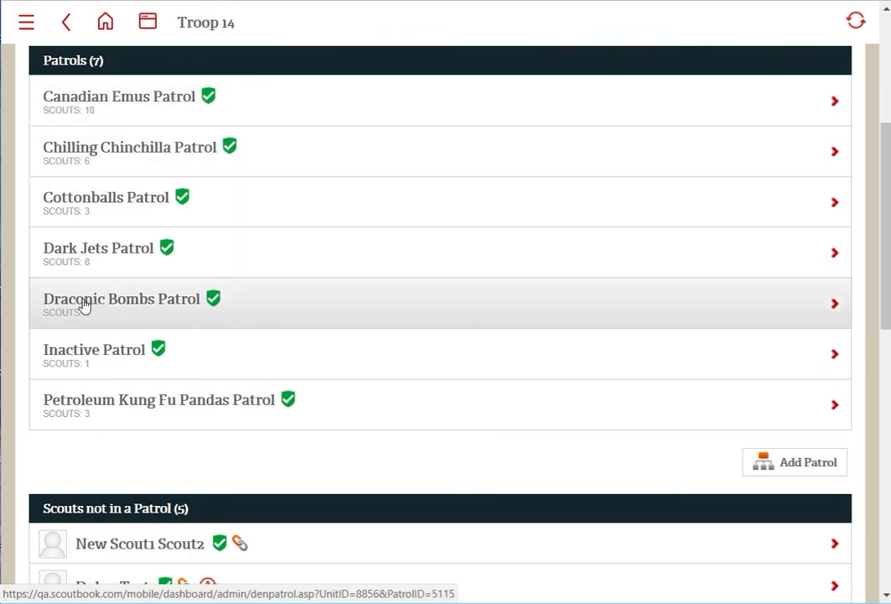
click(84, 307)
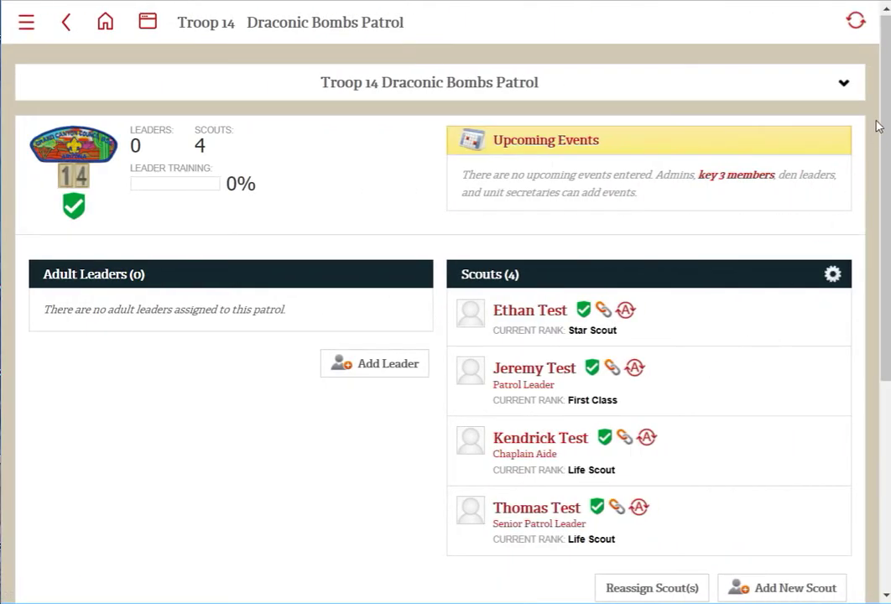
scroll(877, 126, down, 1)
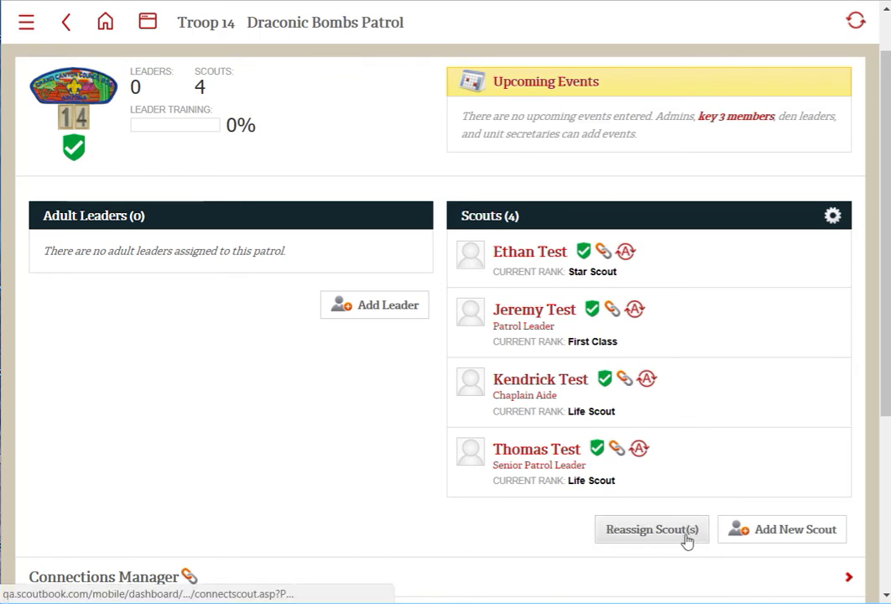
click(656, 534)
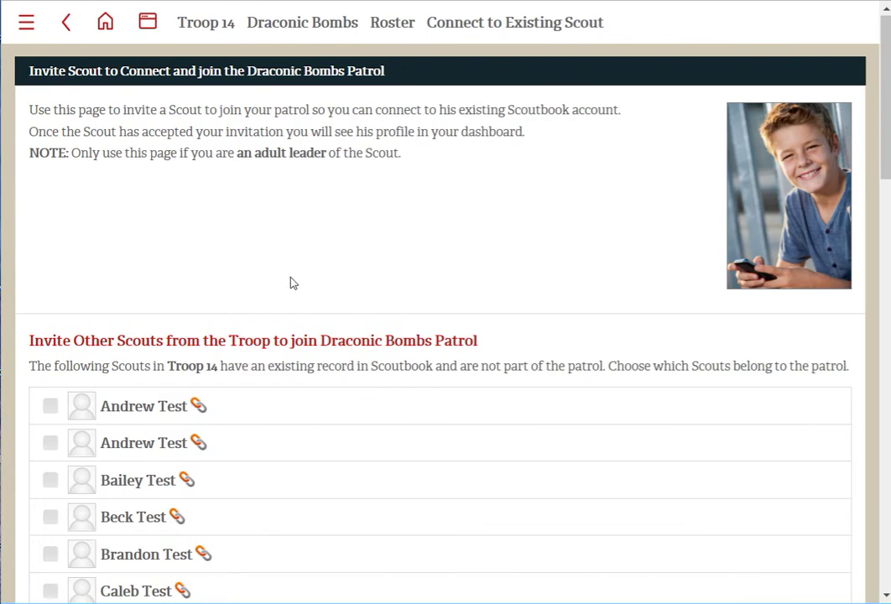
Step: Select the 5th, 8th, 11th, 18th, 21st and 28th listed troop Scouts to join the Draconic Bombs Patrol
scroll(291, 283, down, 3)
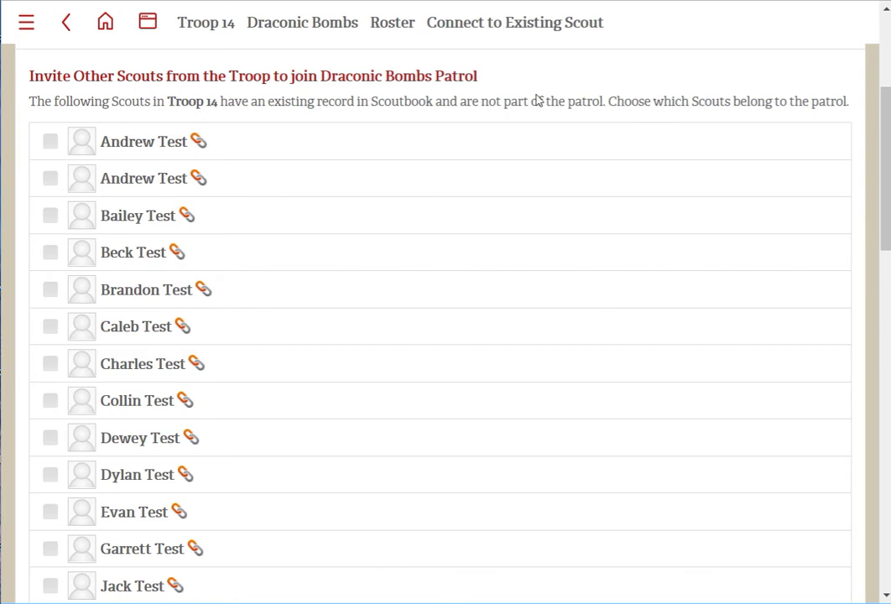
click(126, 290)
click(129, 395)
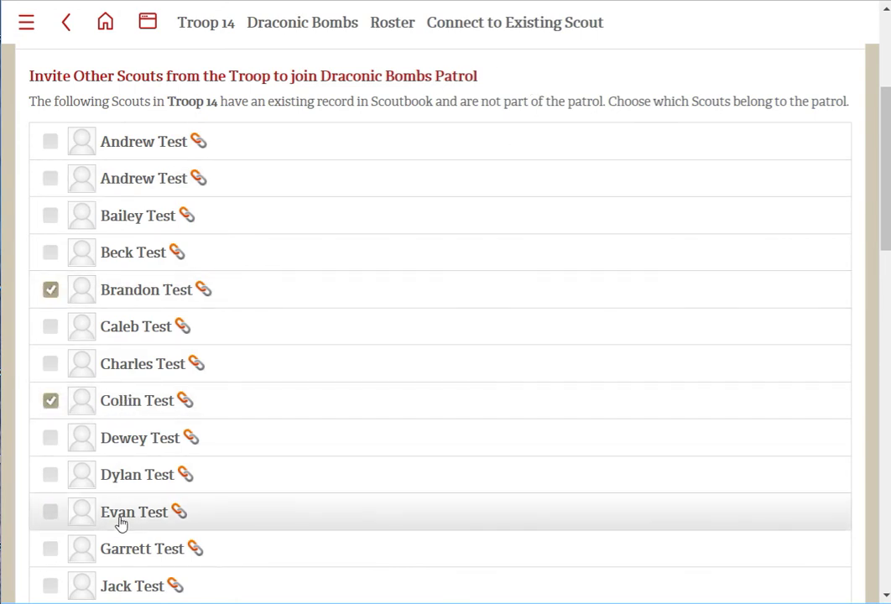
click(120, 524)
scroll(227, 480, down, 5)
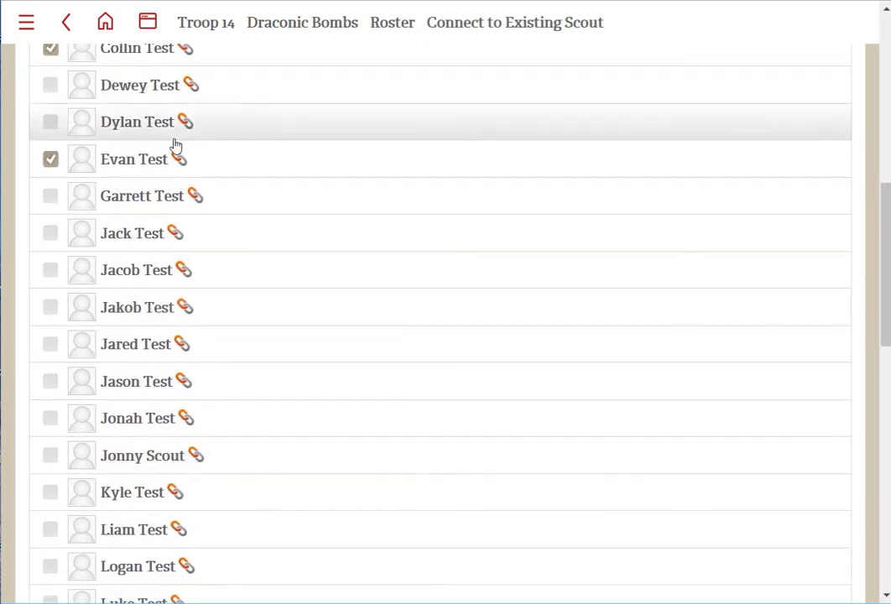
scroll(147, 515, down, 4)
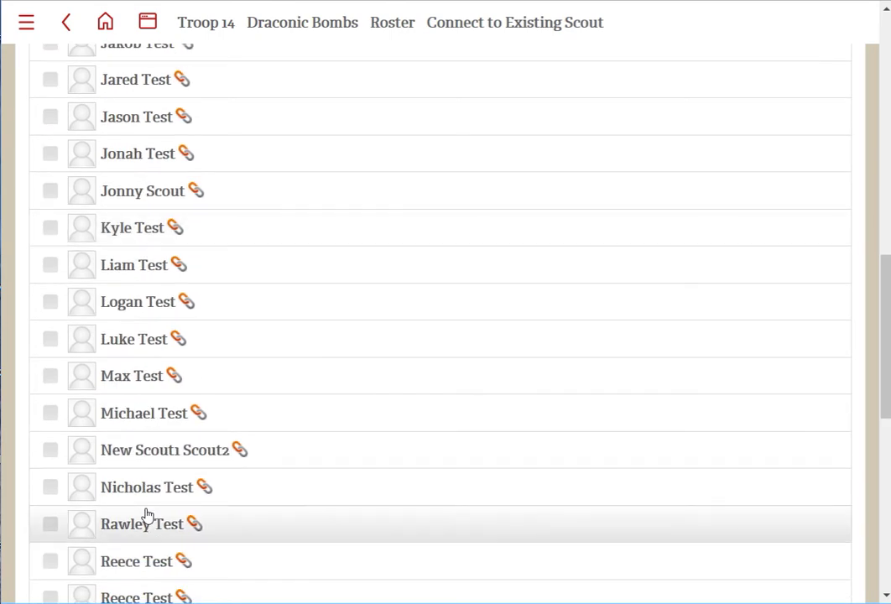
click(145, 515)
click(144, 272)
click(131, 149)
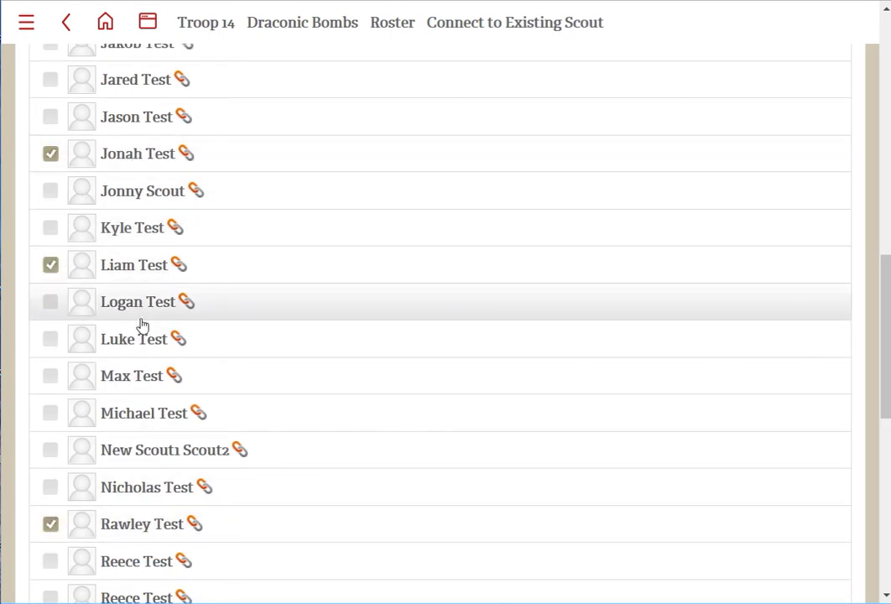
Step: Review the selected Scouts and the invitation note, and transfer them into the patrol without a personal message
scroll(141, 325, down, 7)
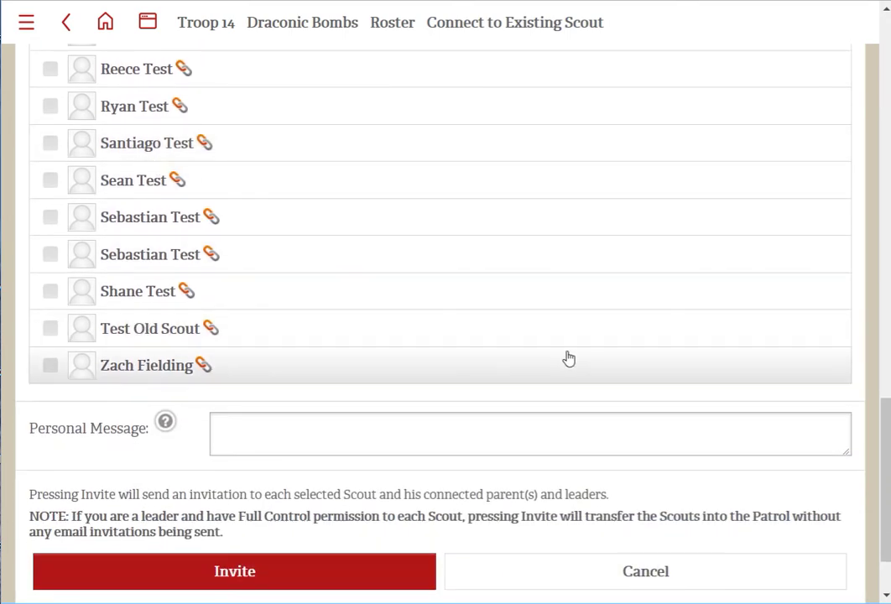
scroll(569, 358, down, 2)
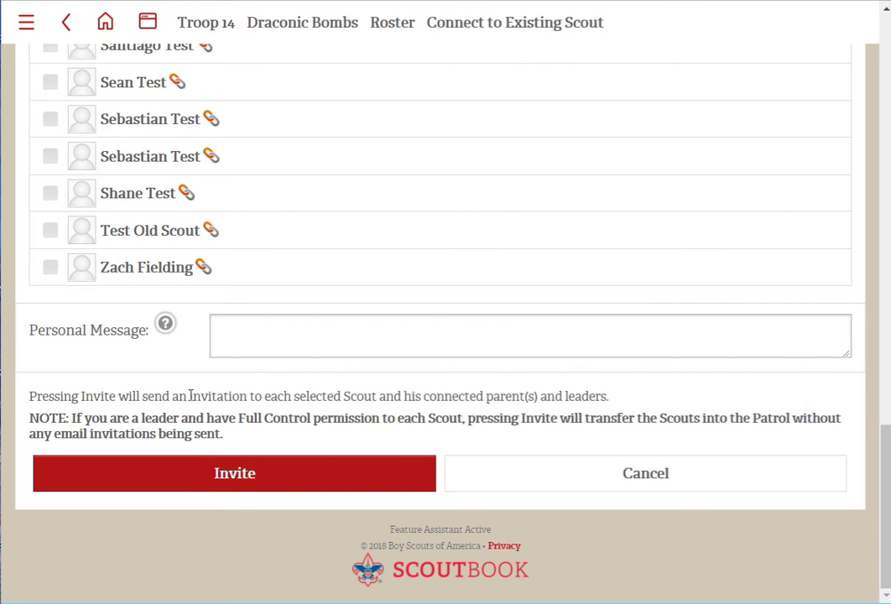
scroll(241, 441, up, 13)
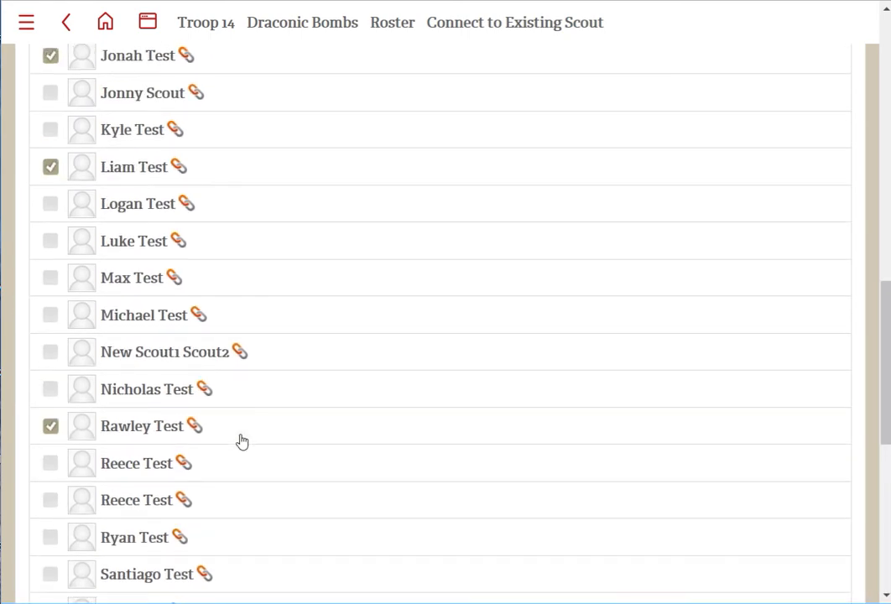
scroll(242, 442, up, 4)
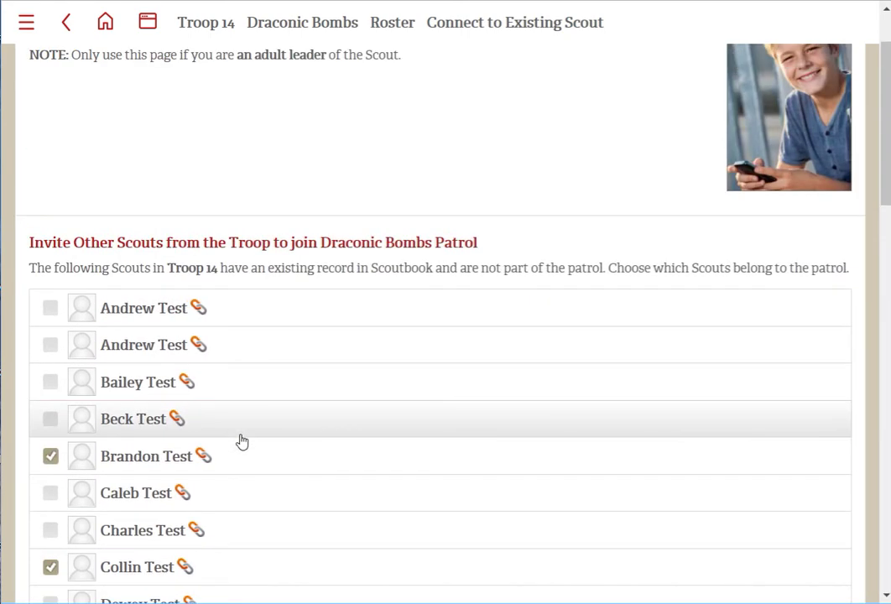
scroll(242, 441, down, 17)
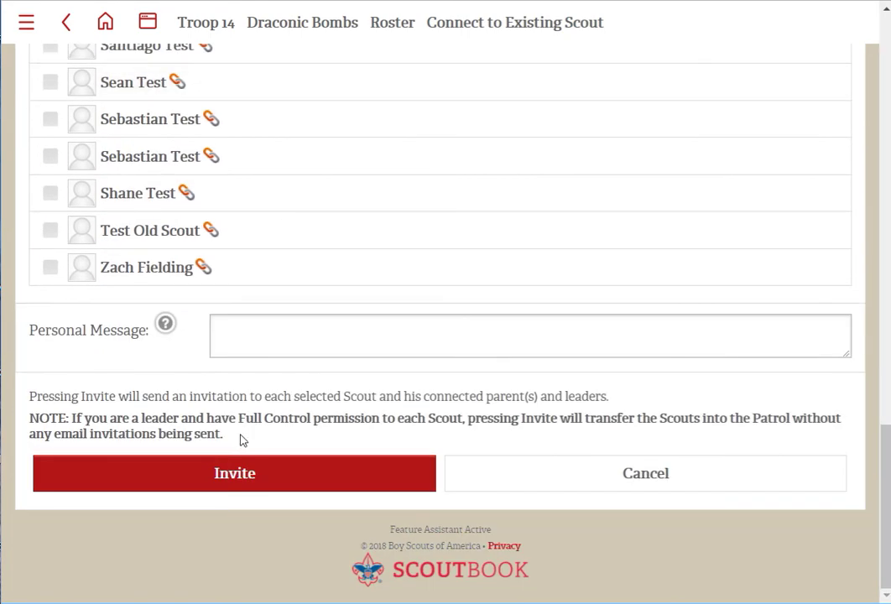
click(235, 475)
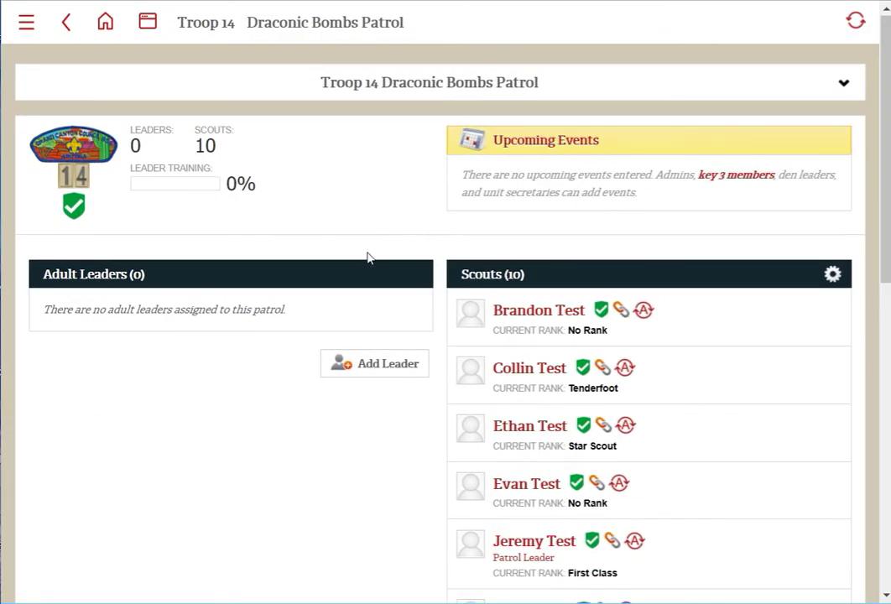
Step: Open the BSA membership page of the Star Scout, third in the Draconic Bombs Patrol roster
drag(887, 156, 887, 235)
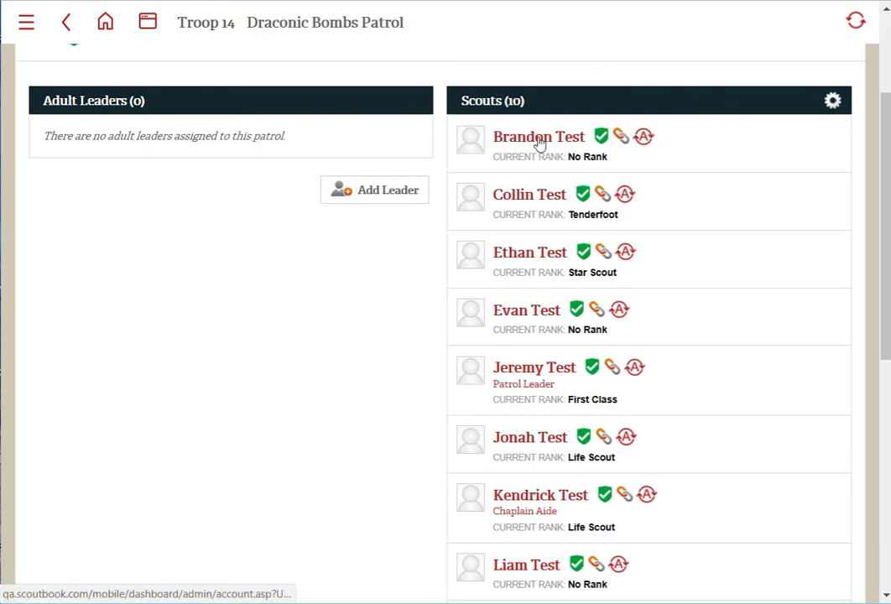
click(532, 256)
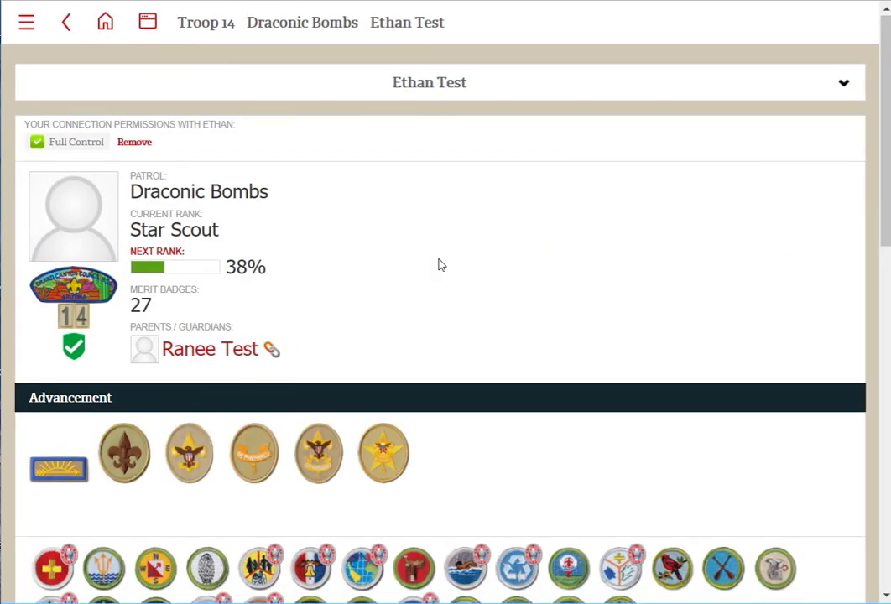
scroll(440, 265, down, 10)
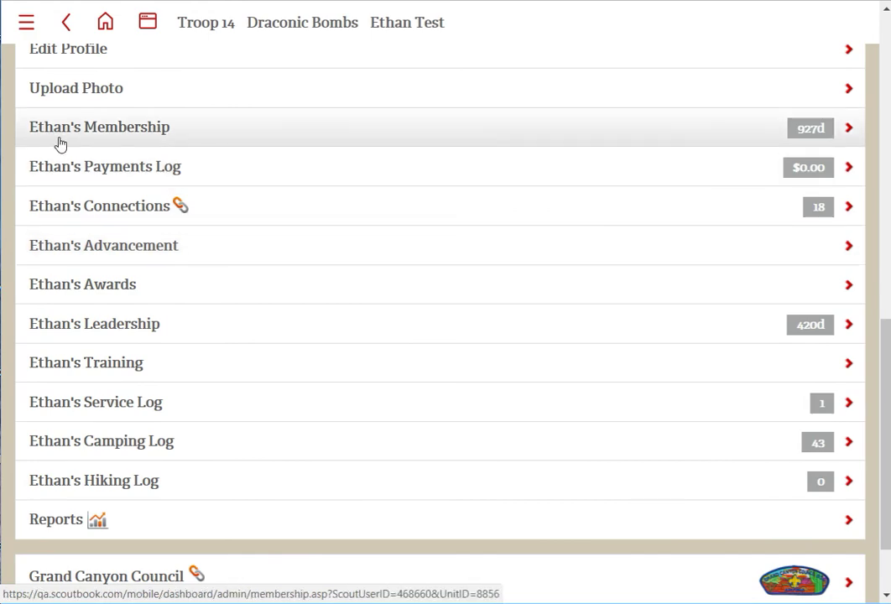
click(57, 138)
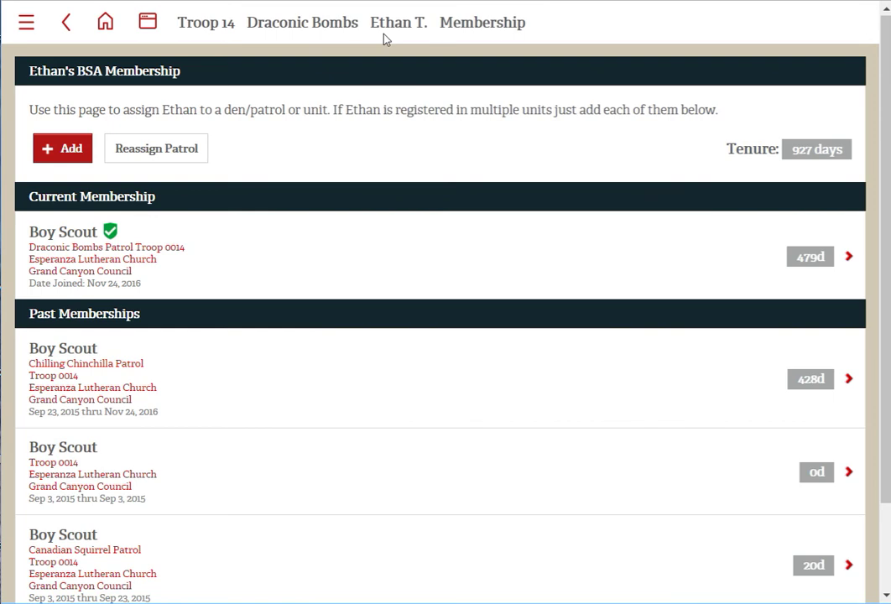
Step: Reassign the Scout to the Dark Jets Patrol and review the current and past memberships
click(161, 163)
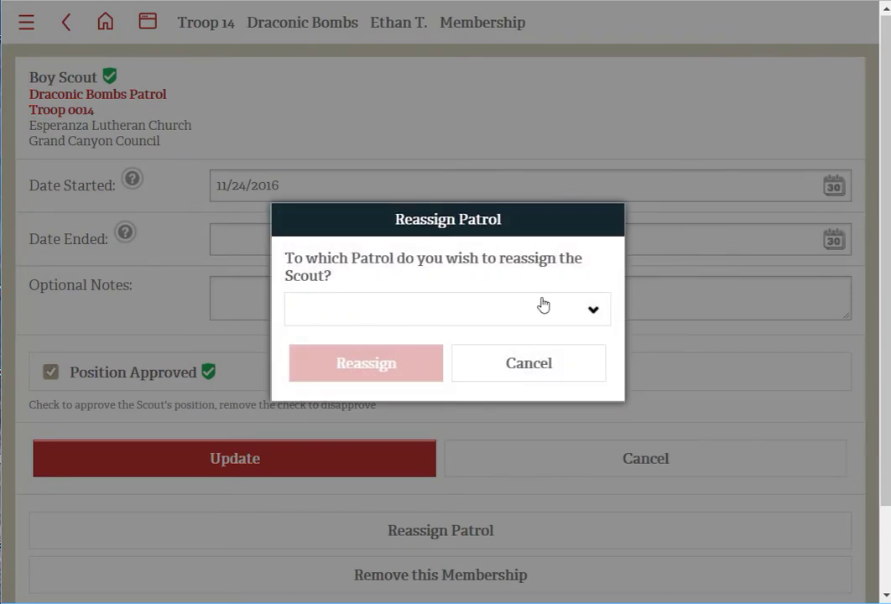
click(595, 314)
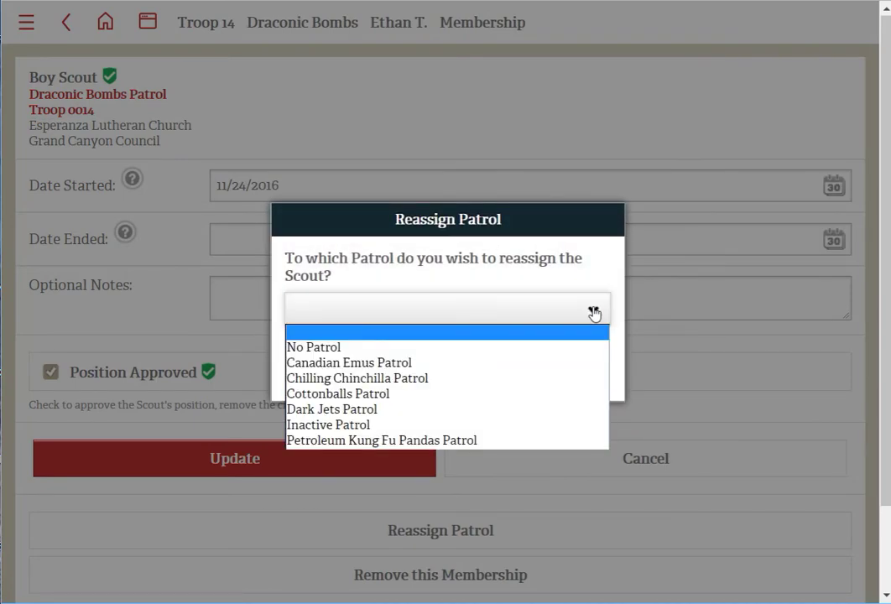
click(367, 412)
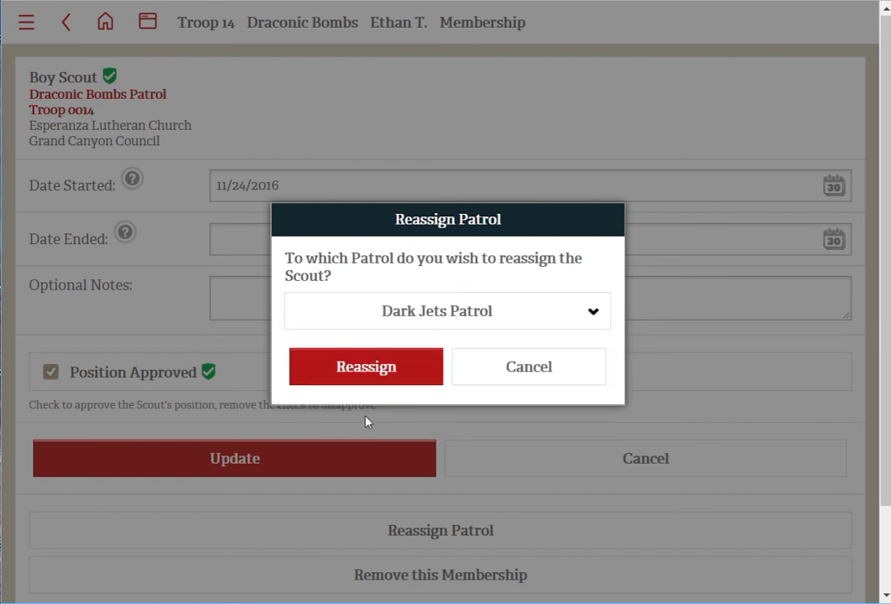
click(355, 374)
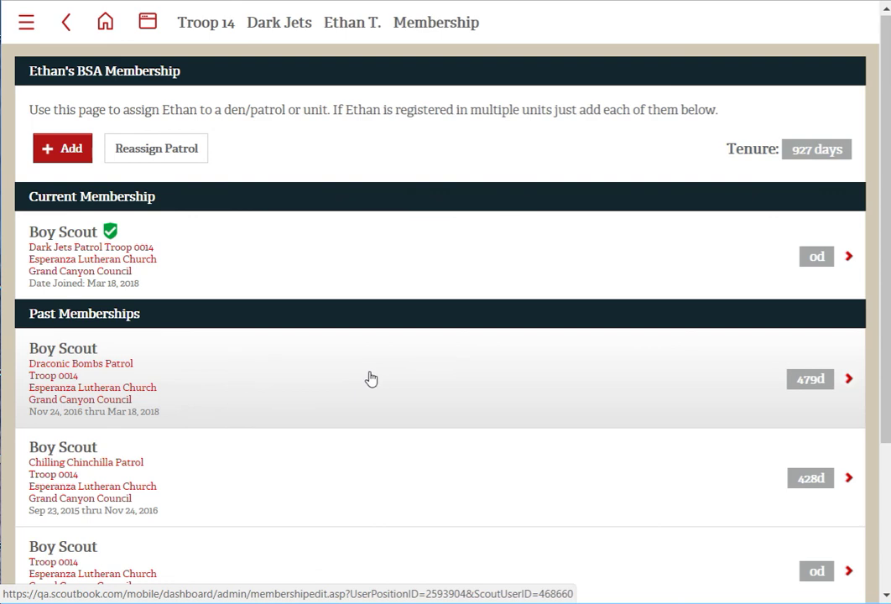
scroll(371, 379, down, 3)
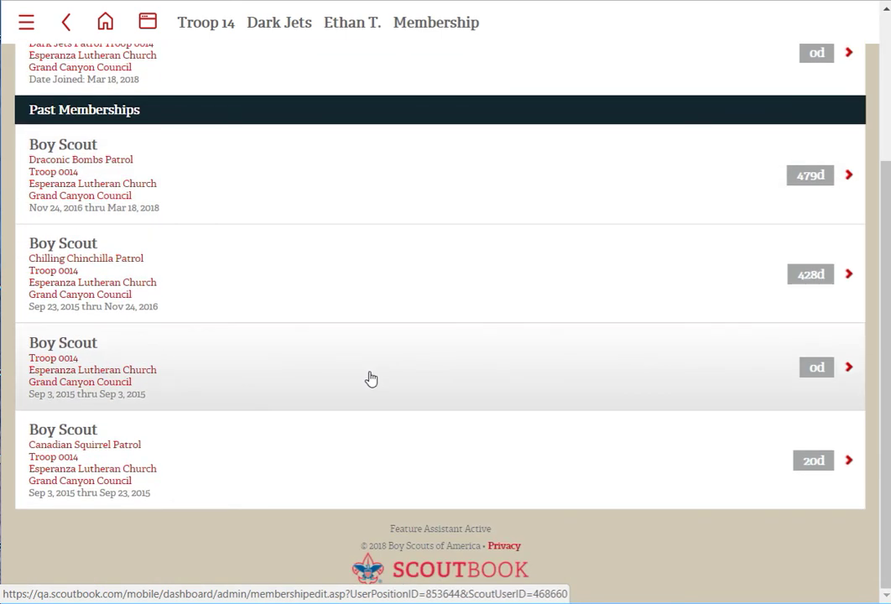
scroll(371, 380, up, 3)
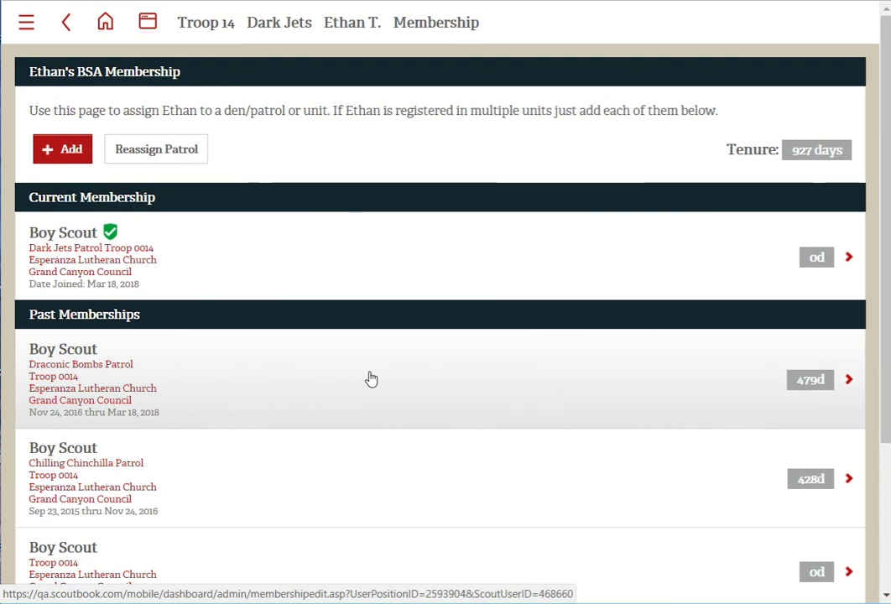